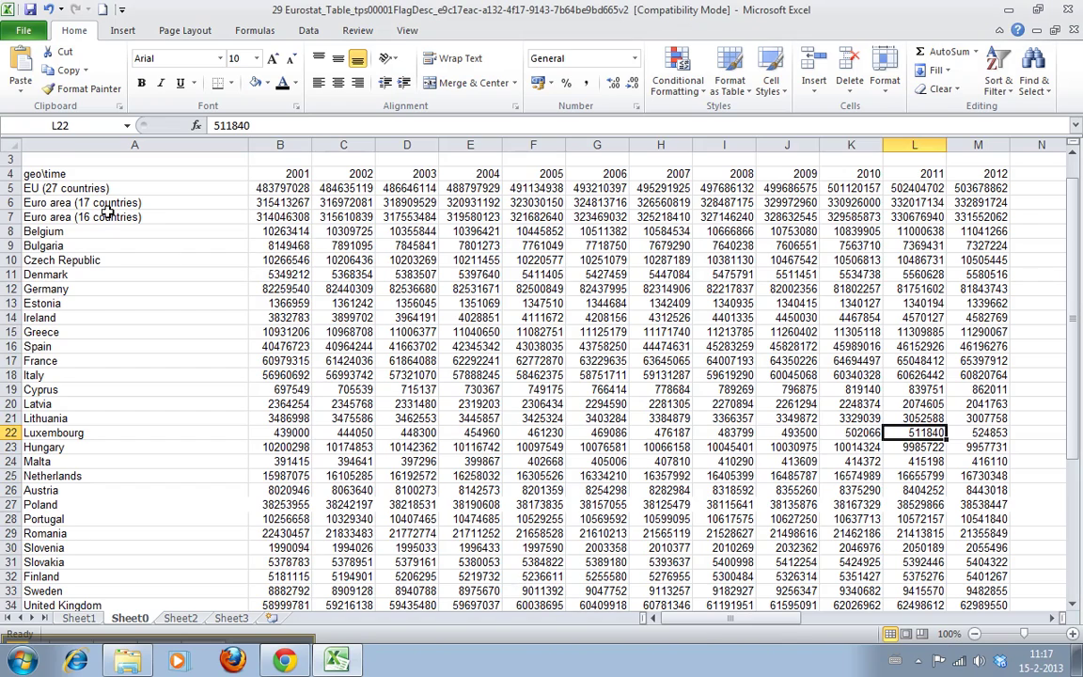
- Inspect the population table by selecting data blocks, year headings and sample values
left_click(54, 161)
left_click_drag(53, 162, 903, 522)
left_click(910, 533)
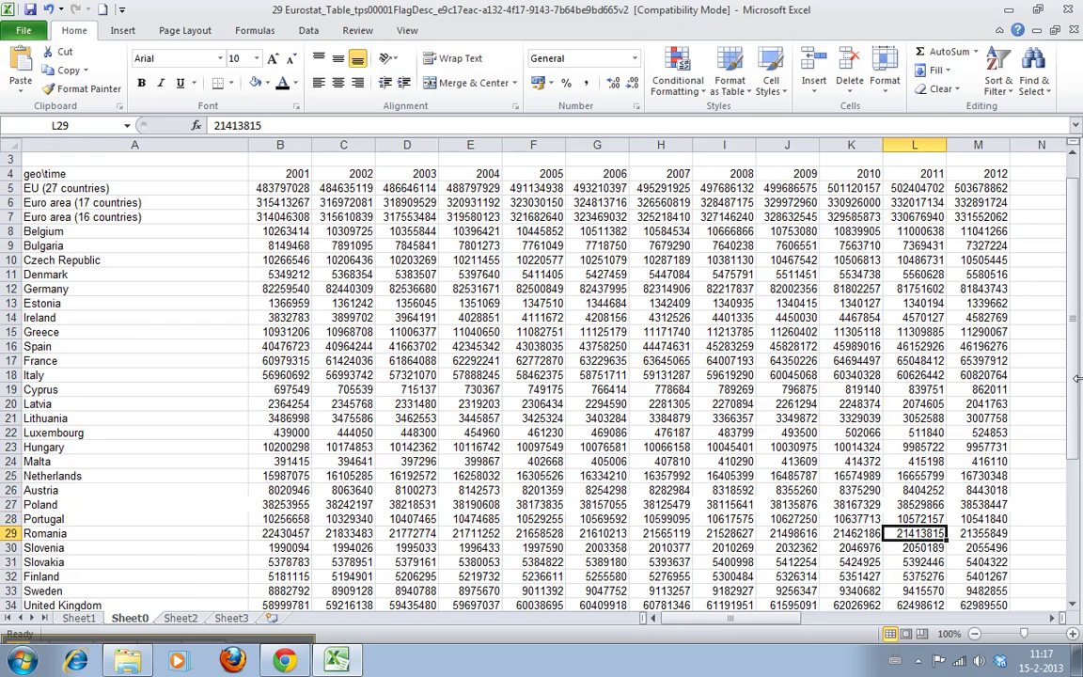
left_click(282, 173)
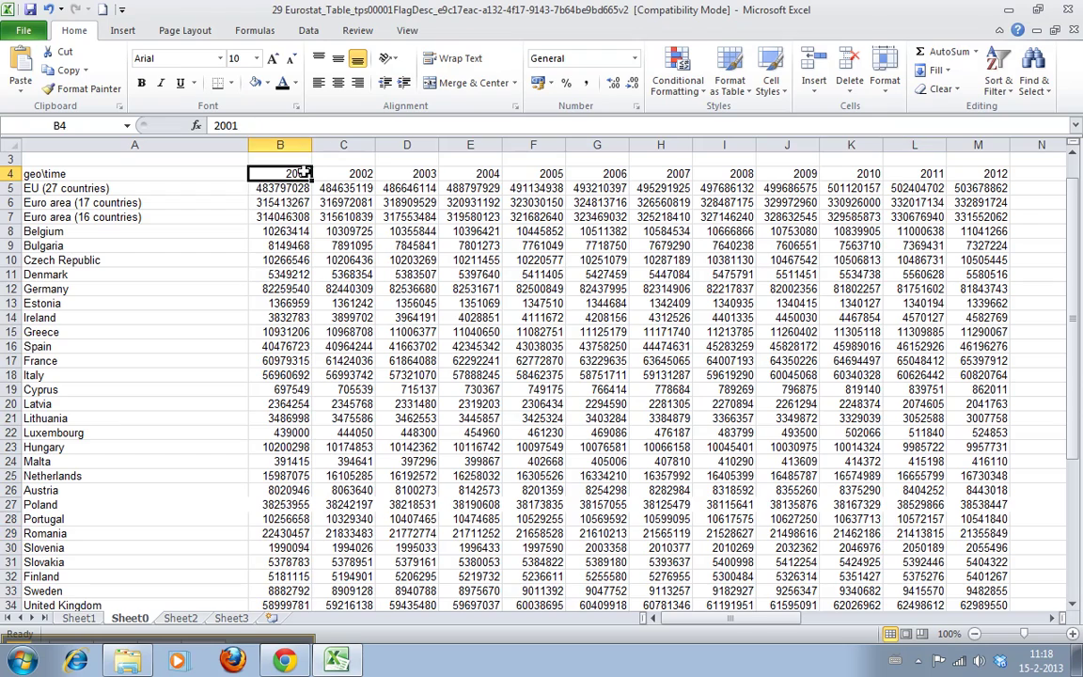
left_click(999, 172)
left_click(856, 403)
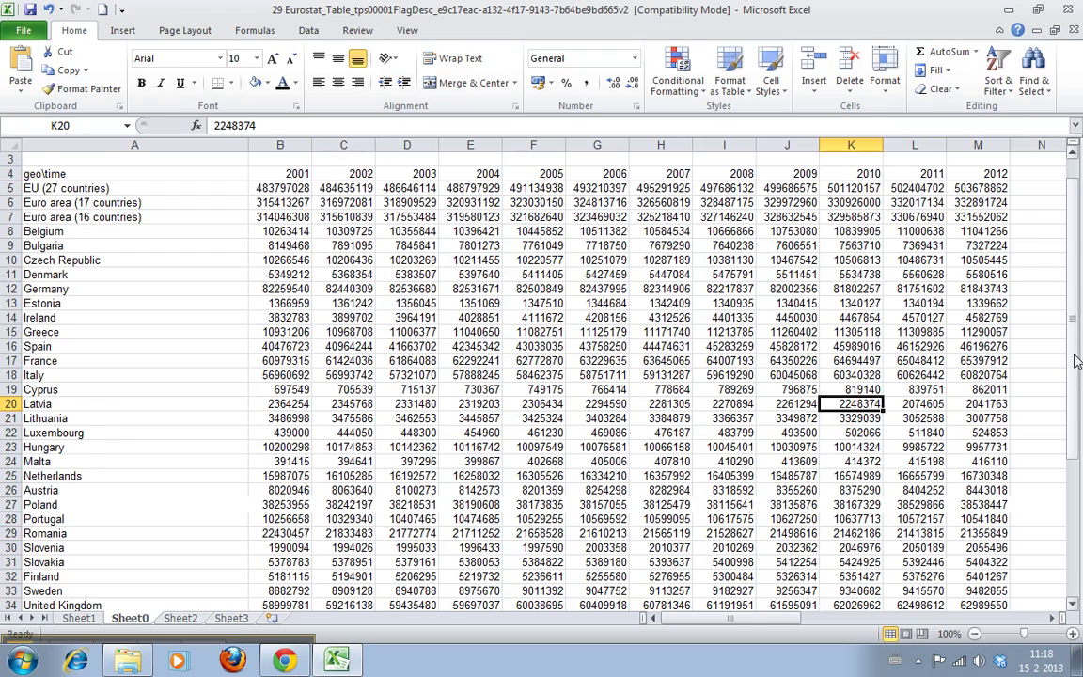
left_click_drag(1072, 368, 1076, 477)
- Label A44 'lookup result' and B44 'lookup value'
left_click(167, 561)
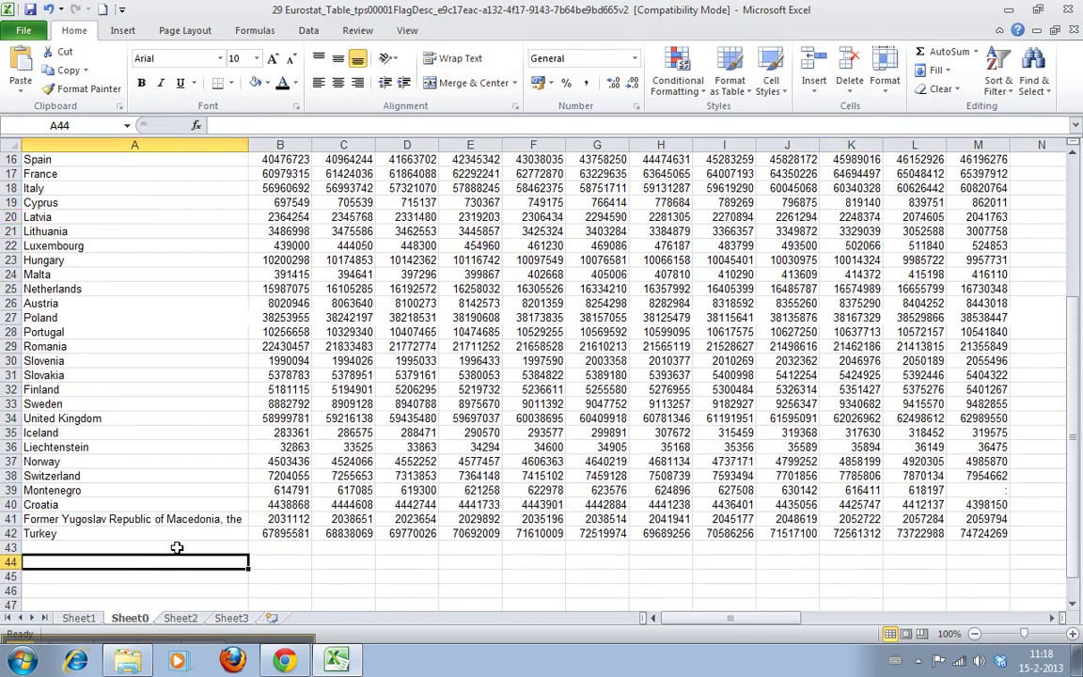
type("I")
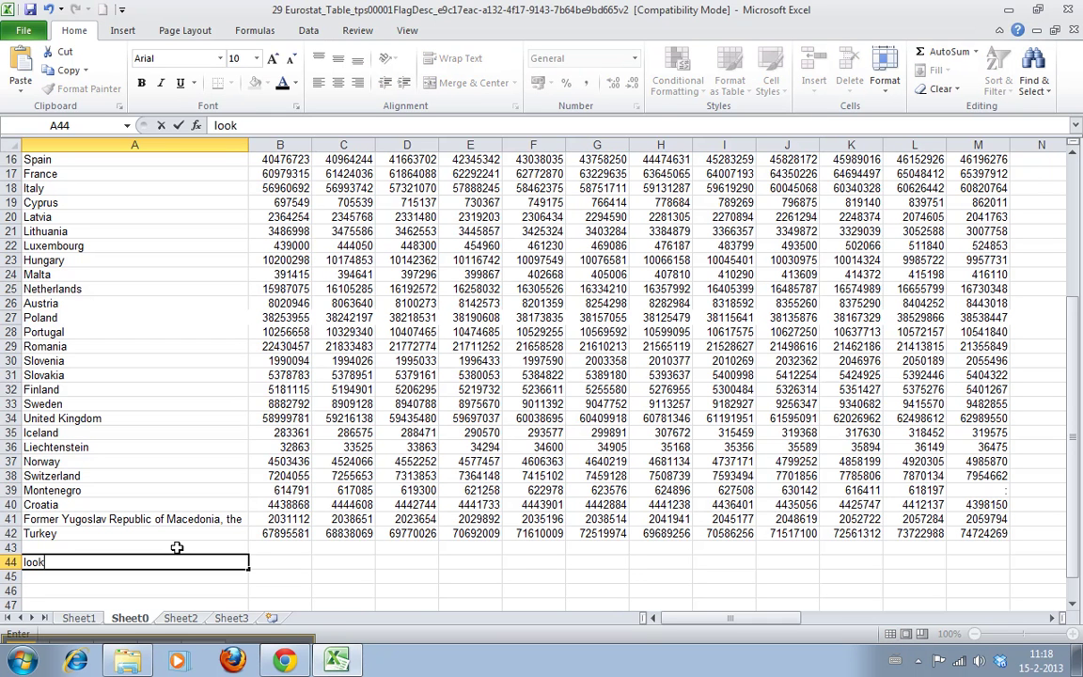
type("ookup result")
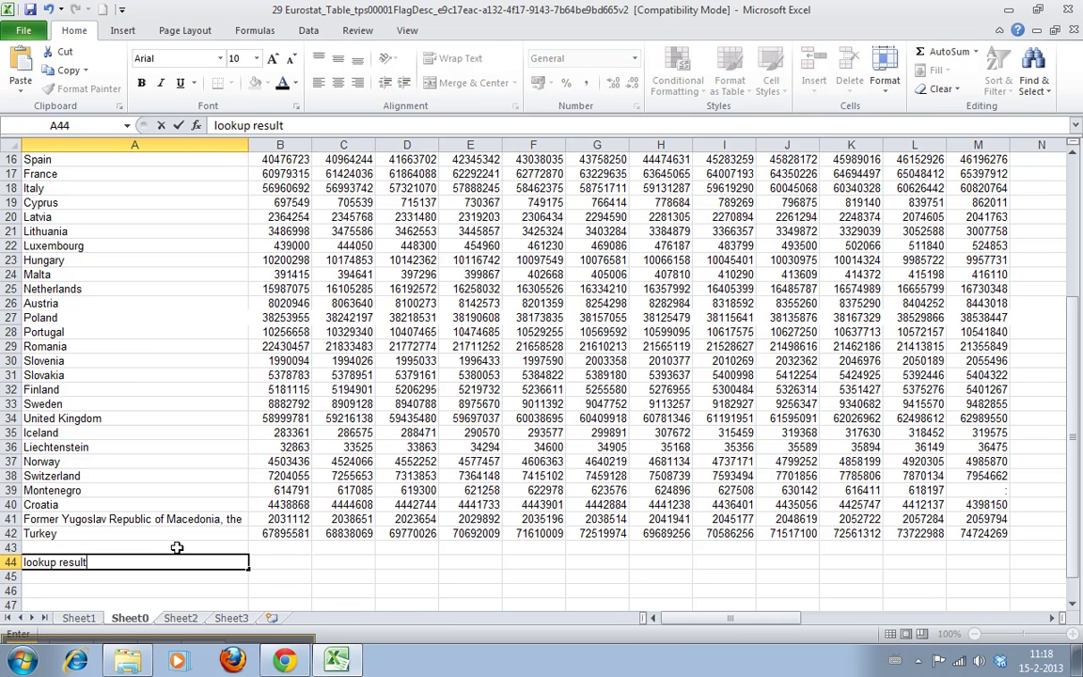
key("Tab")
type("looku")
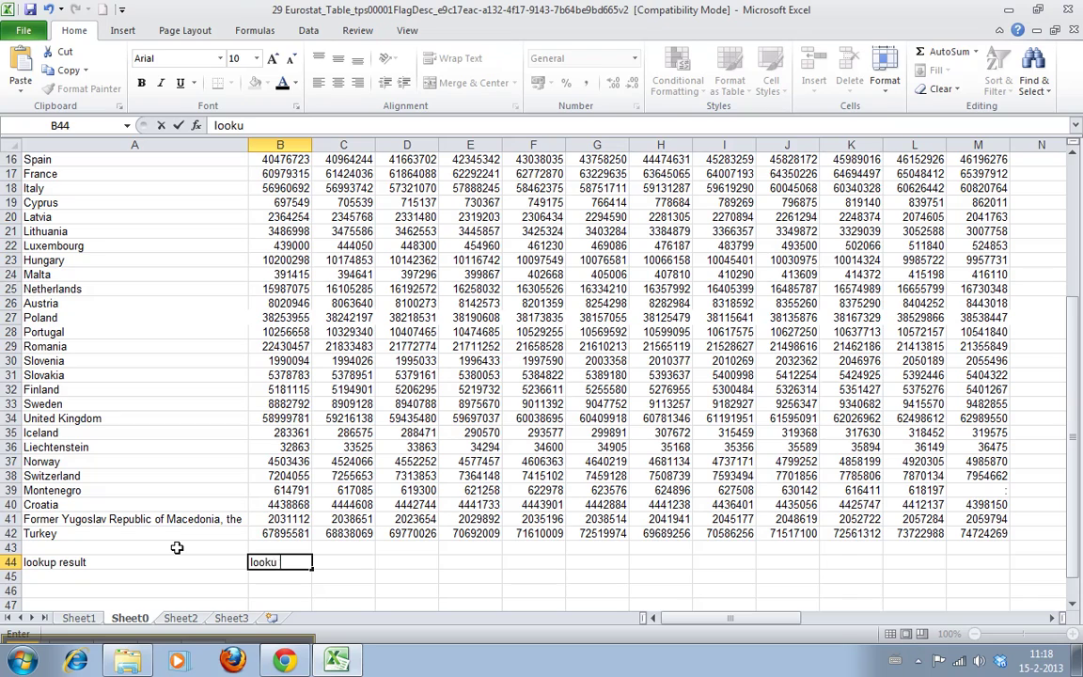
type("p value")
key("Return")
- Select country name ranges such as Croatia–Belgium and Estonia–Romania in the table
left_click_drag(141, 505, 132, 602)
left_click(132, 231)
left_click(181, 449)
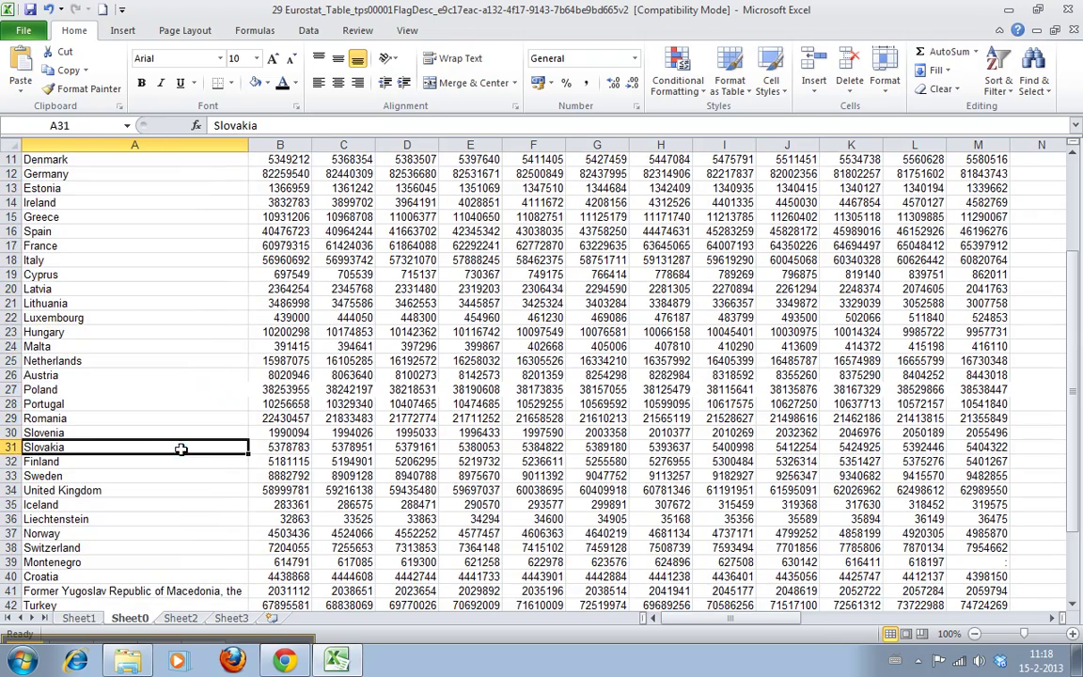
left_click_drag(137, 188, 164, 416)
left_click(181, 447)
left_click_drag(188, 487, 1006, 174)
- Select countries from Euro area (16 countries) to Cyprus, then column D values
left_click(145, 214)
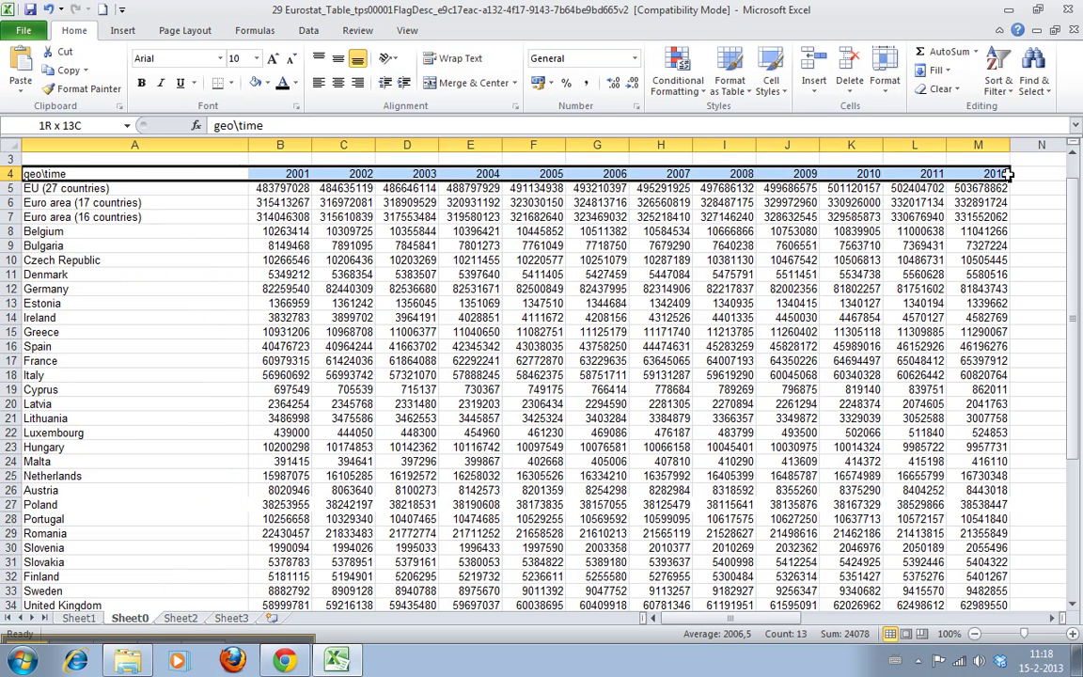
left_click(320, 204)
left_click_drag(141, 216, 148, 367)
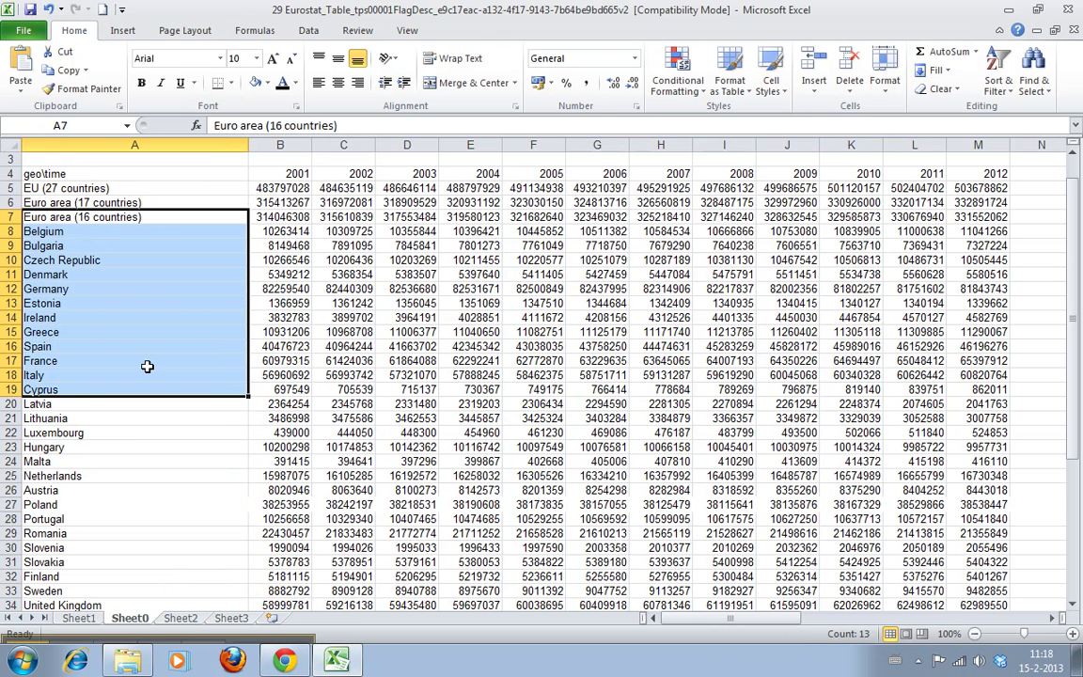
left_click(141, 375)
left_click_drag(407, 360, 396, 669)
left_click(407, 519)
- Enter the year 2005 in B45 and return to A45
left_click(135, 591)
left_click(281, 588)
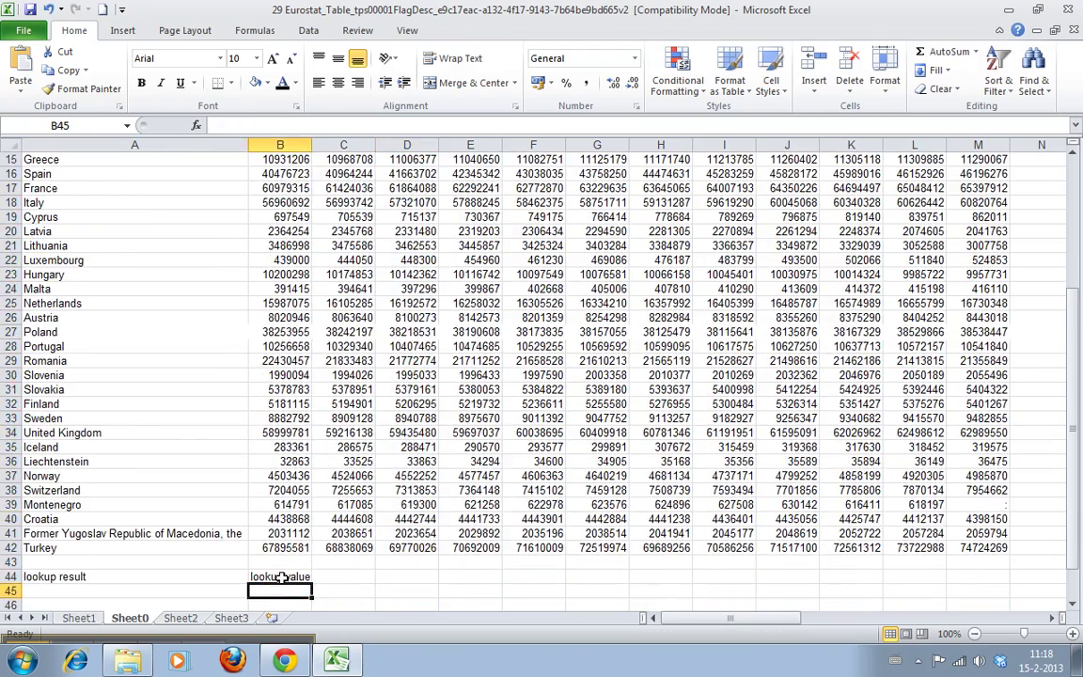
type("2005")
key("Return")
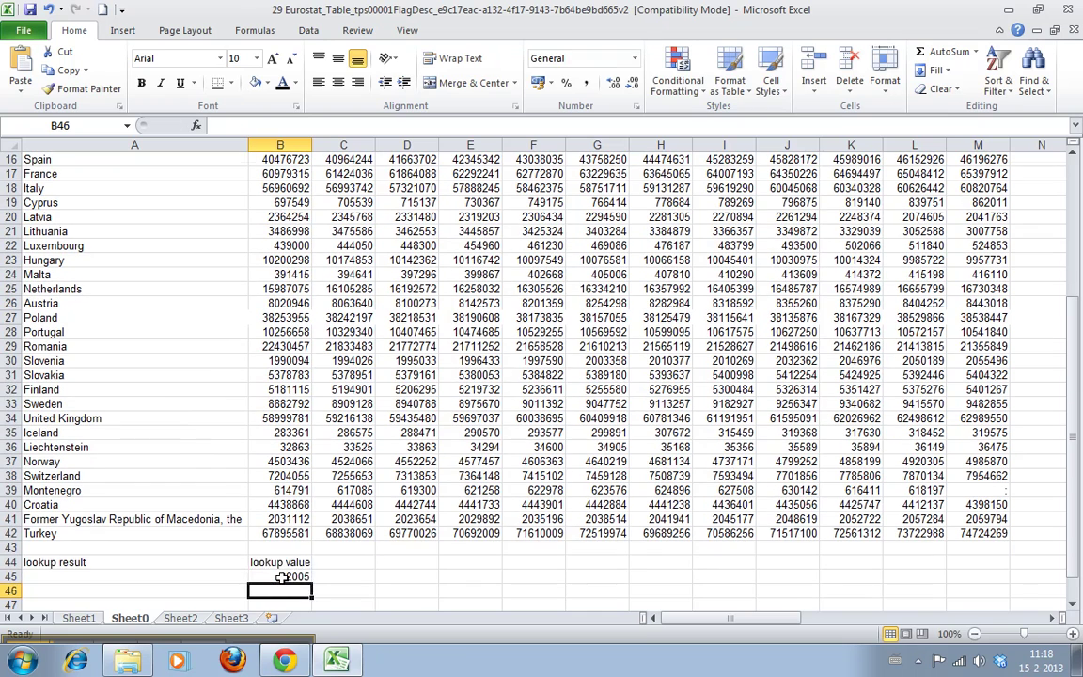
key("Up")
key("Left")
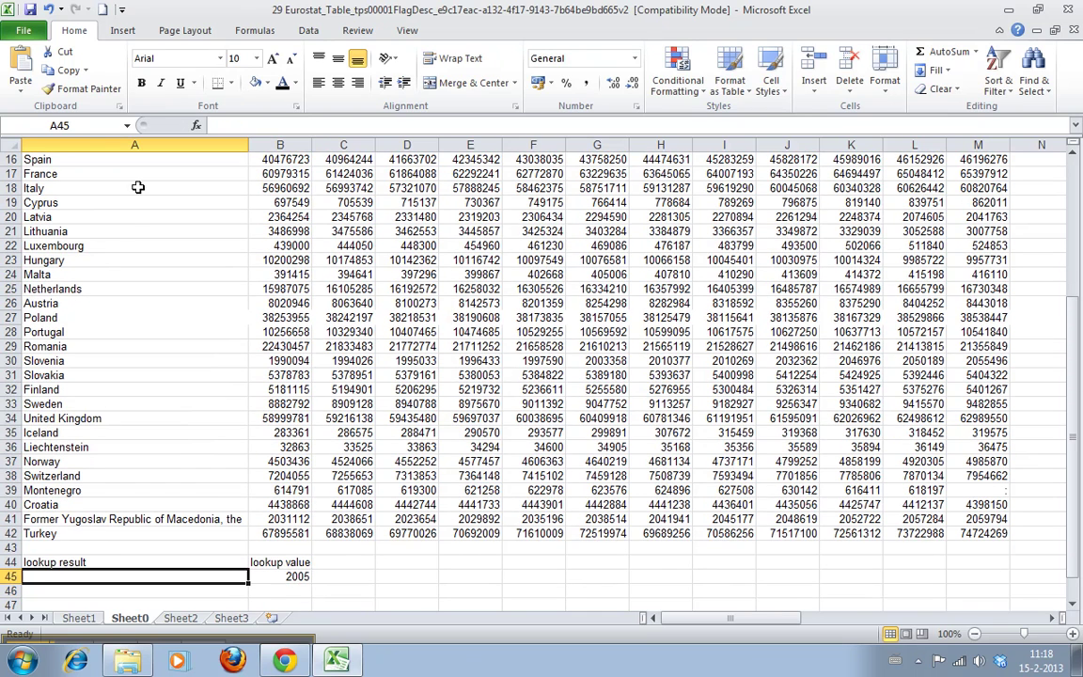
- Search Insert Function for 'lookup' and choose HLOOKUP for A45
left_click(195, 125)
type("hv")
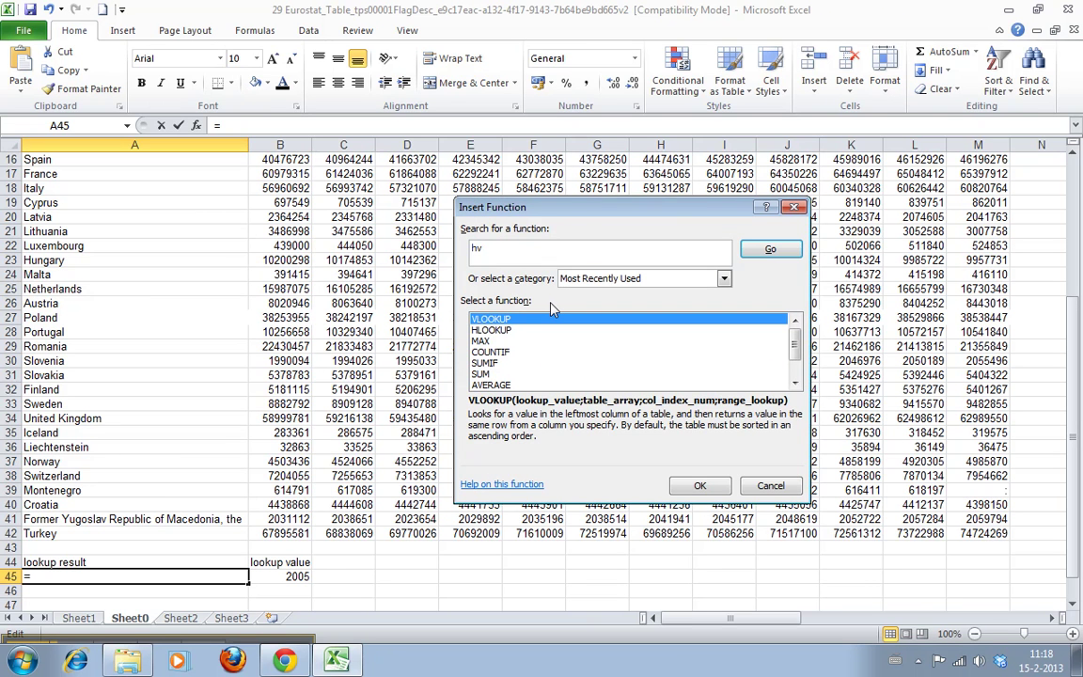
key("BackSpace")
type("lookup")
left_click(776, 250)
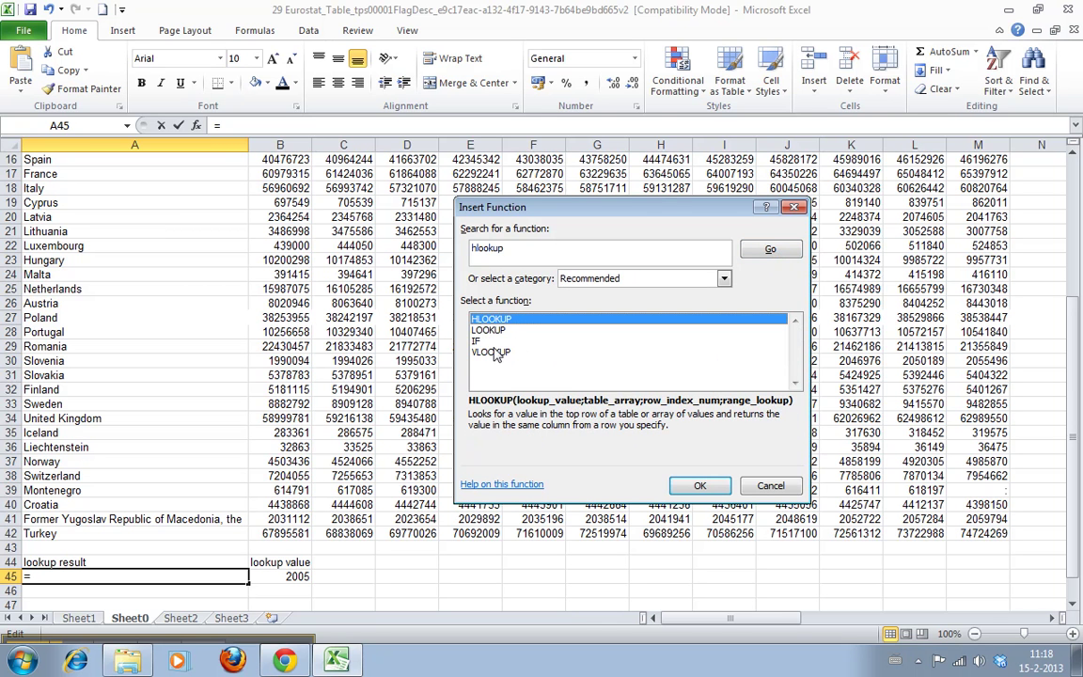
left_click(699, 485)
- Set HLOOKUP to lookup value B45, table A4:M42, row index 2, returning 491134938
left_click(676, 265)
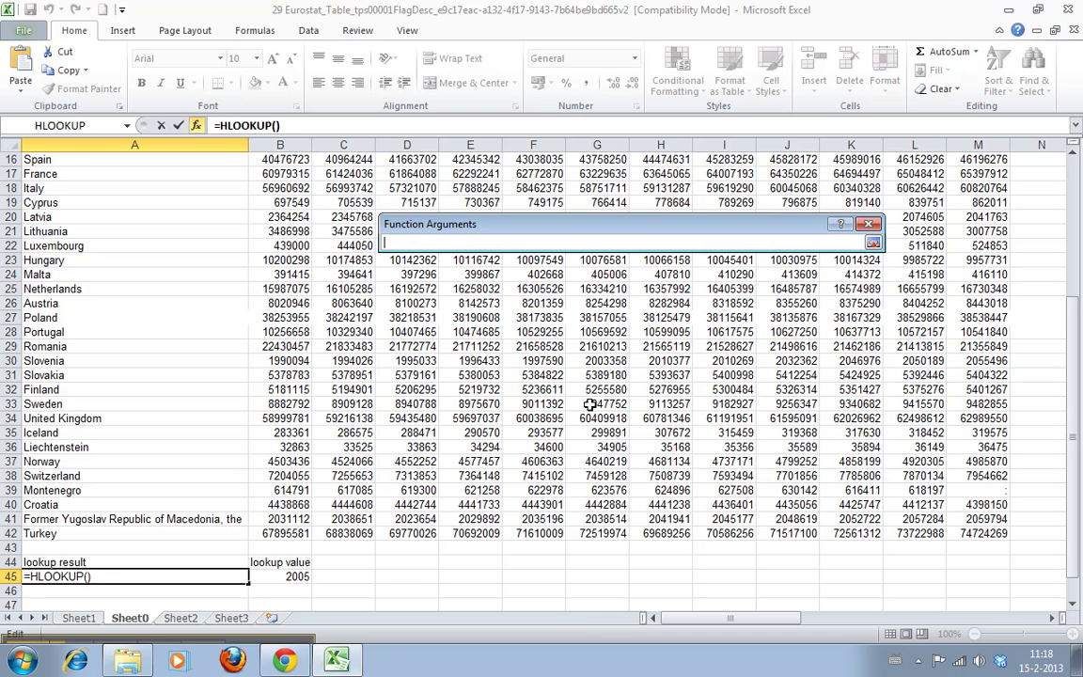
left_click(282, 576)
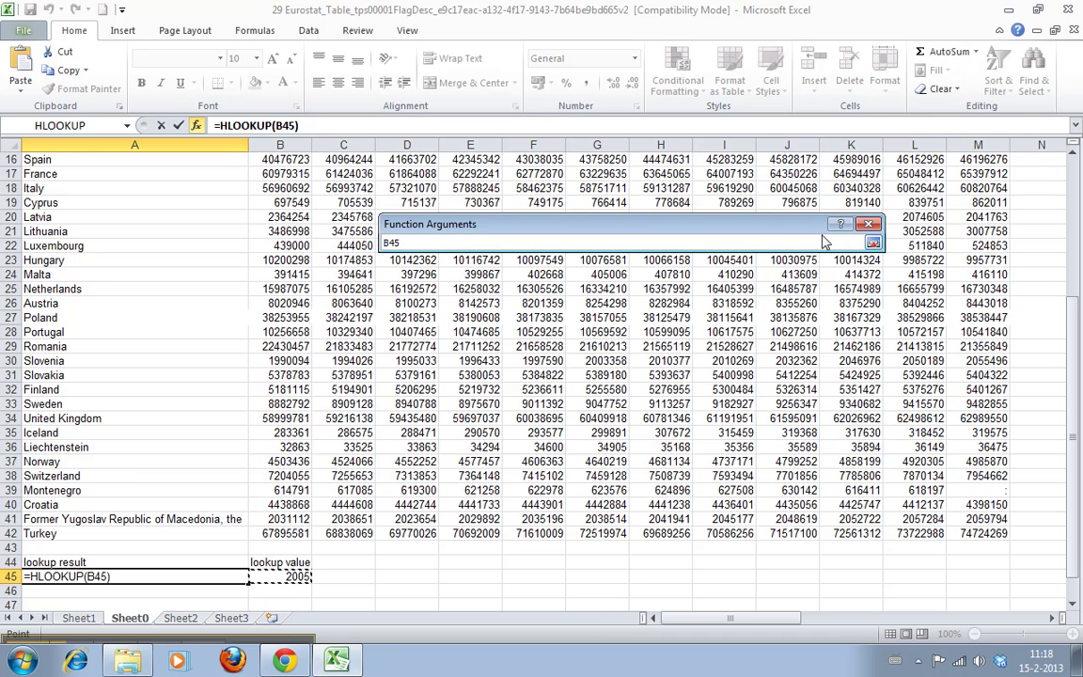
left_click(872, 243)
left_click(676, 283)
left_click_drag(983, 533, 55, 198)
key("Return")
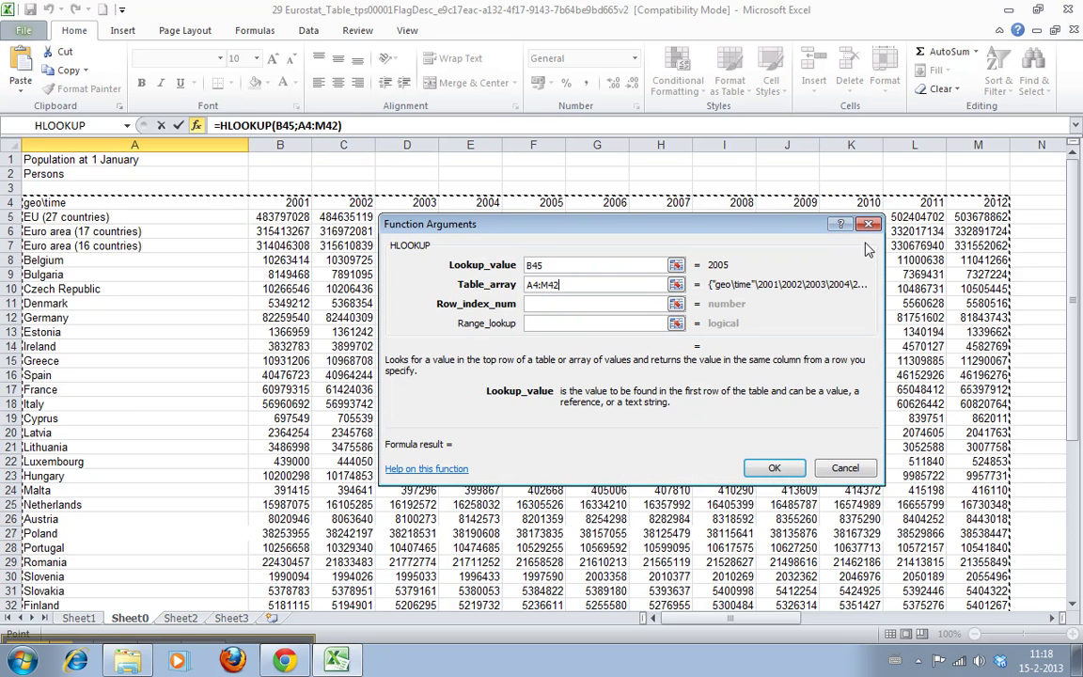
left_click(634, 303)
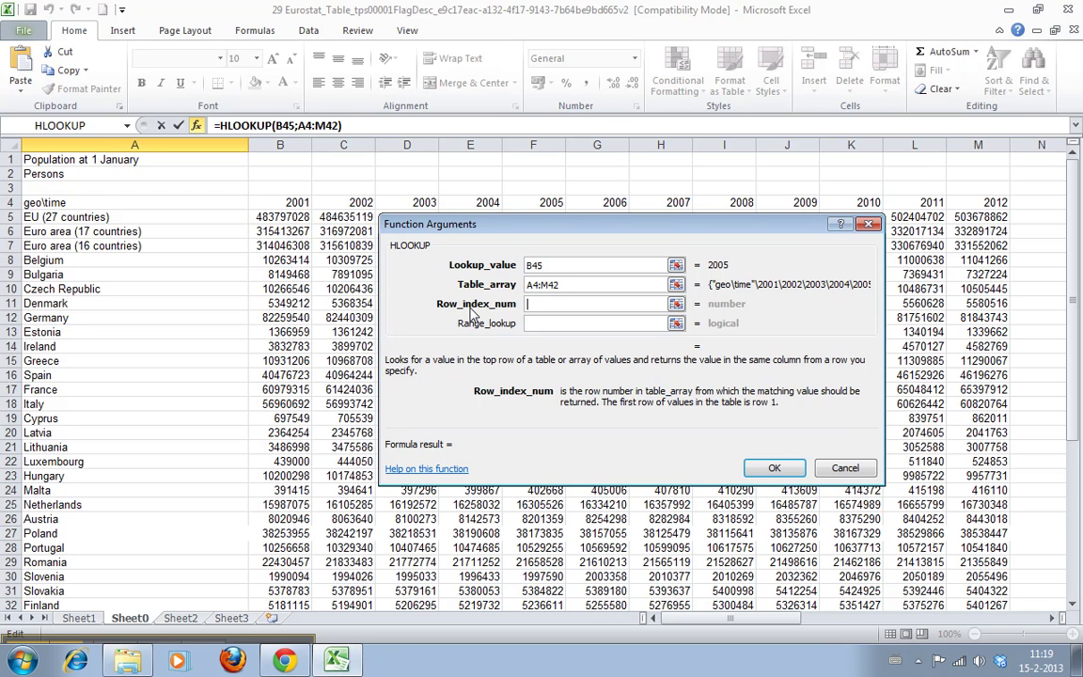
type("2")
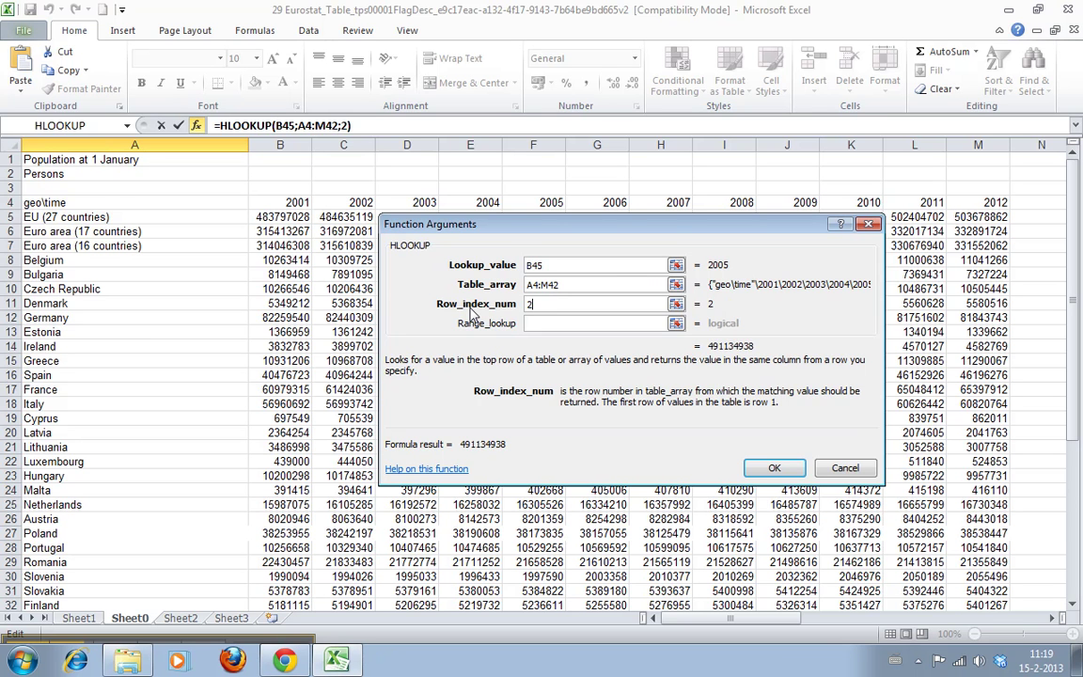
left_click(774, 468)
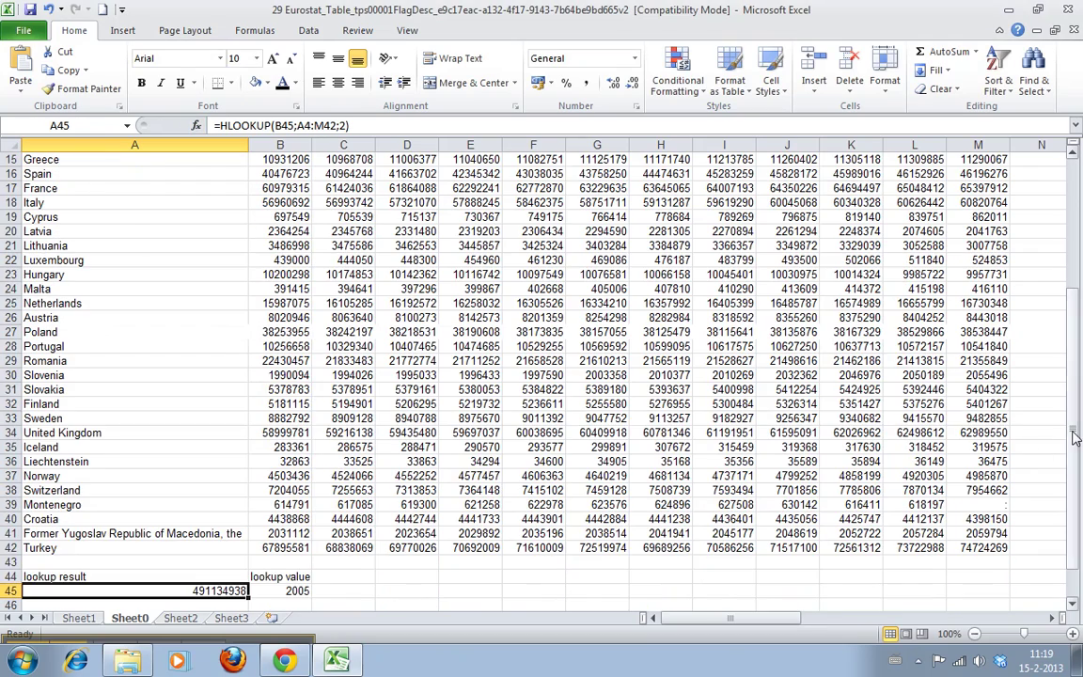
left_click_drag(1075, 438, 968, 400)
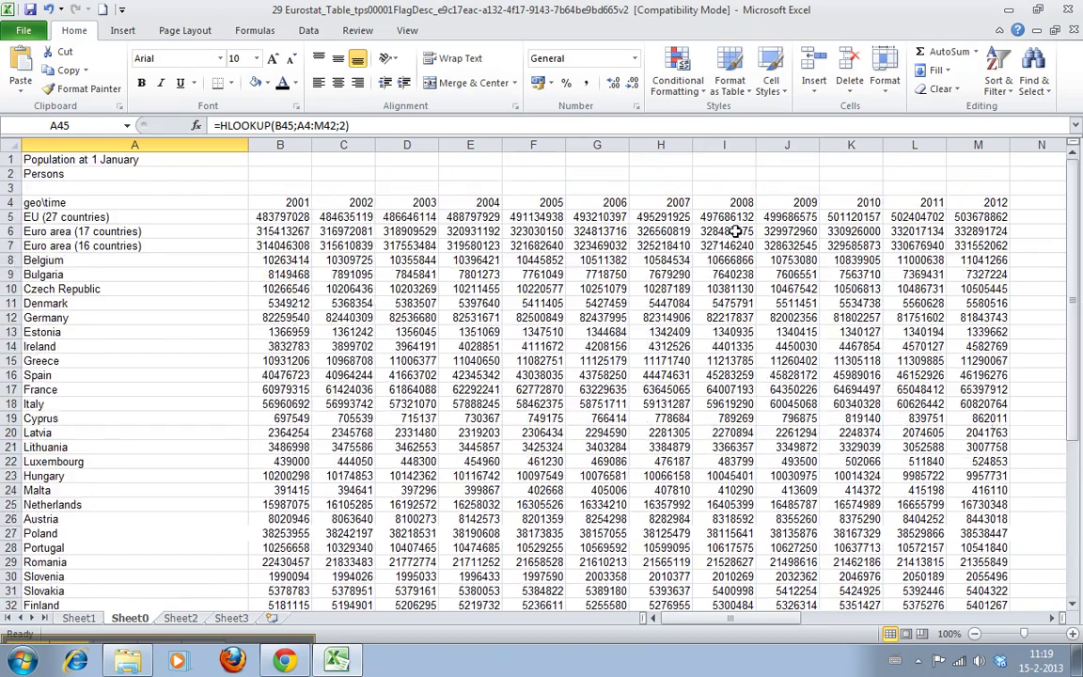
- Fill the whole 2005 column F with yellow
left_click(516, 146)
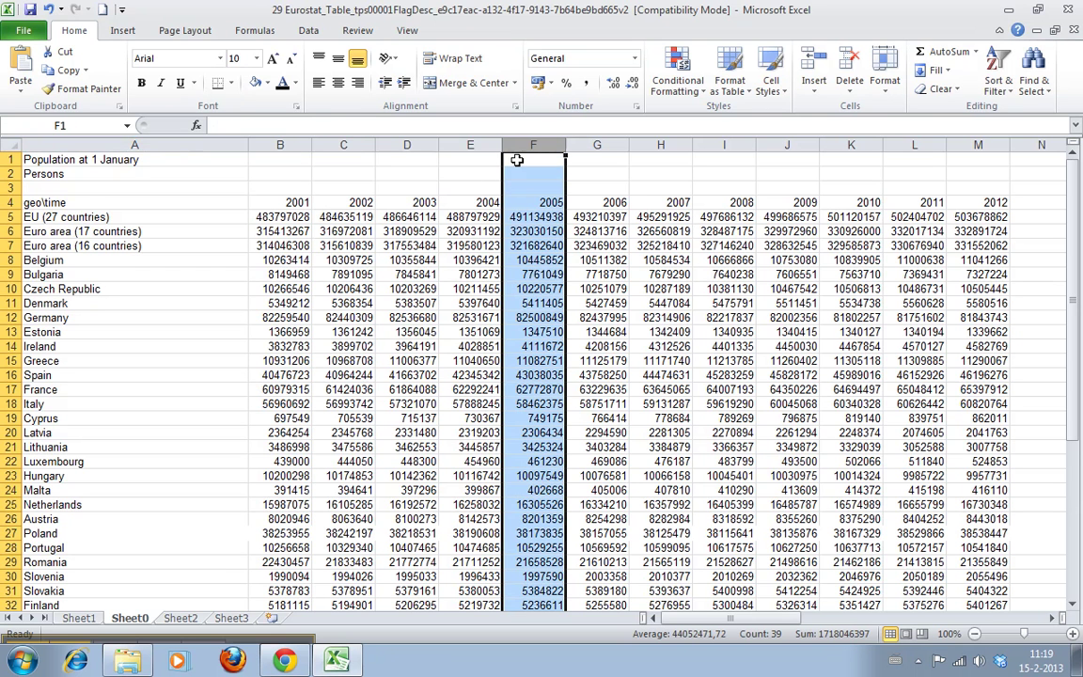
left_click(267, 83)
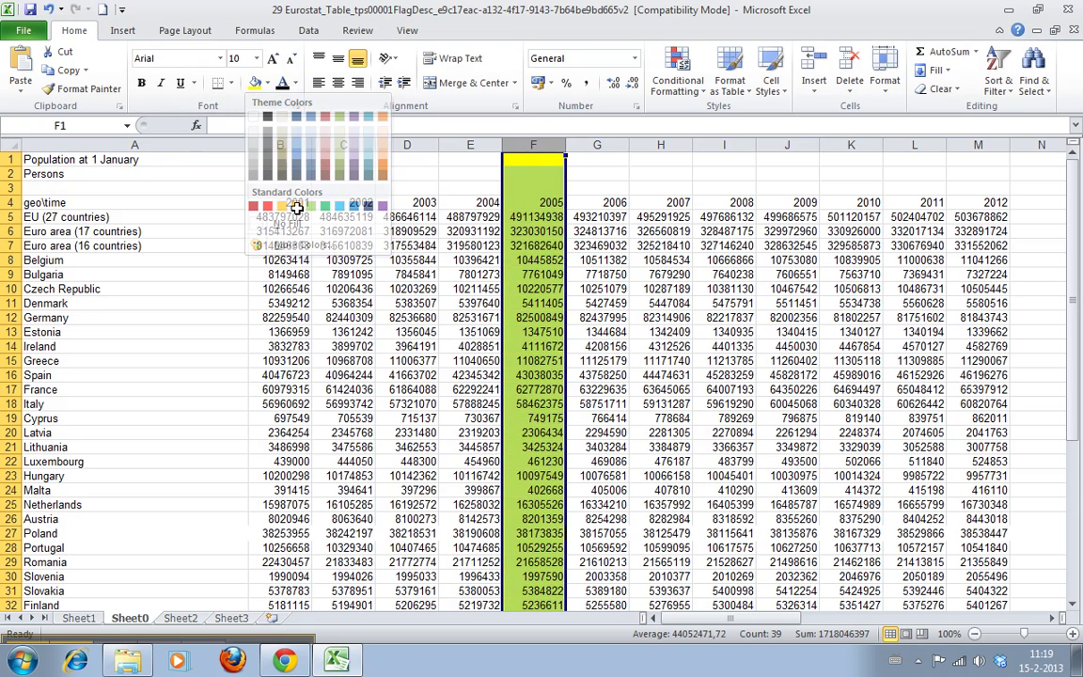
left_click(297, 206)
left_click(533, 259)
left_click_drag(1075, 380, 1074, 290)
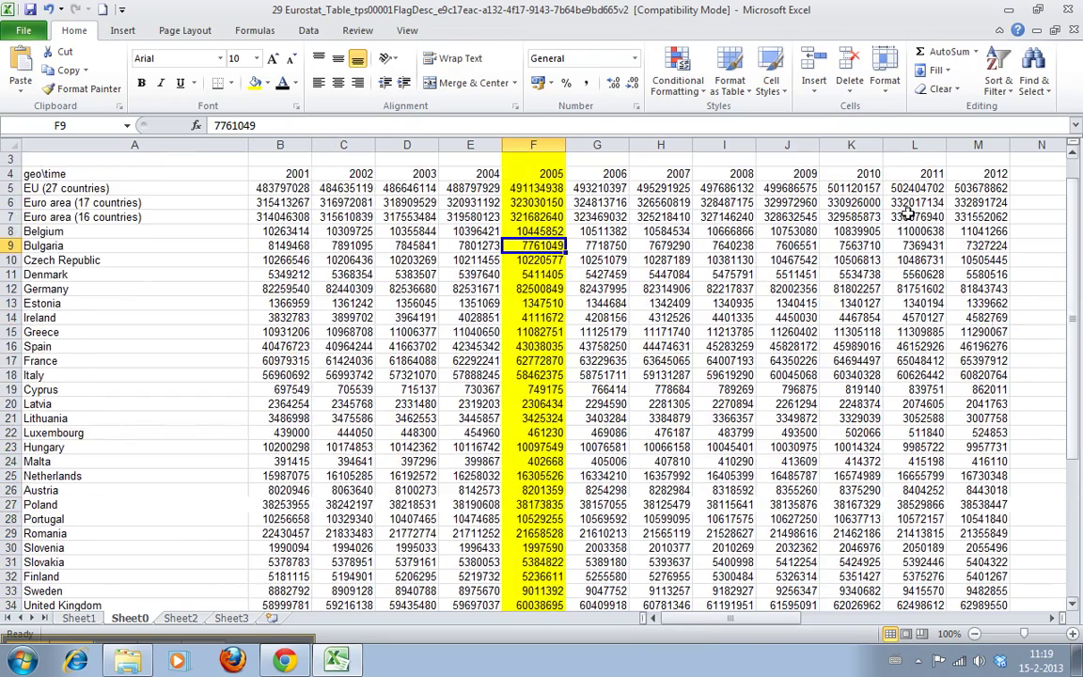
- Locate the EU (27 countries) 2005 value in F5 below the 2005 header
left_click(535, 173)
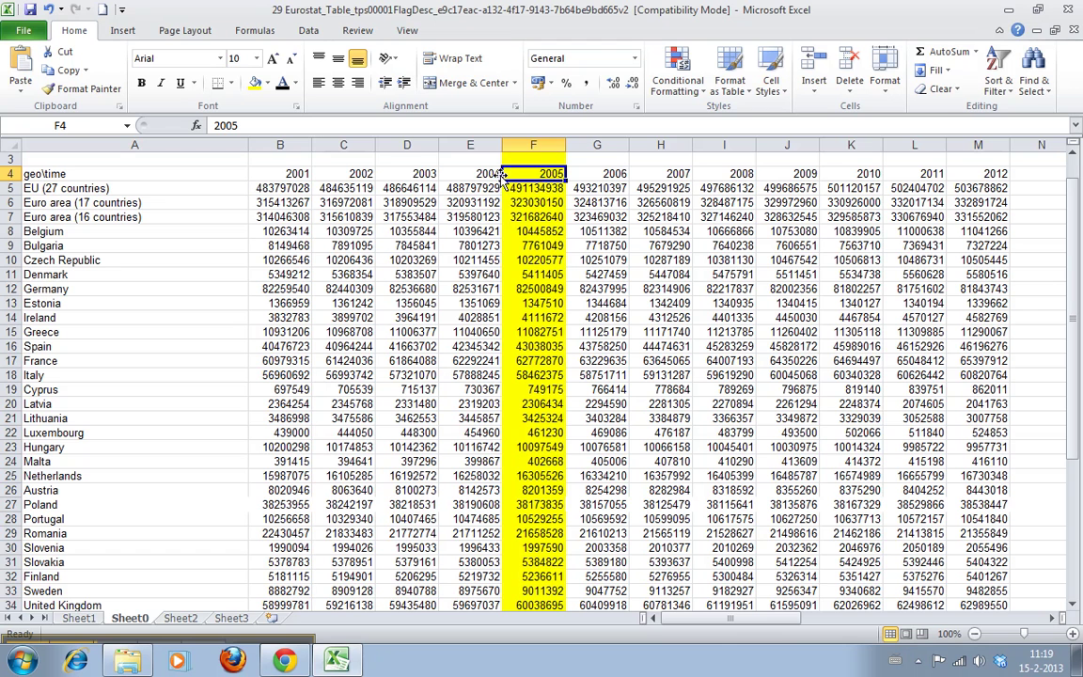
left_click_drag(282, 173, 841, 162)
left_click(530, 173)
left_click(527, 188)
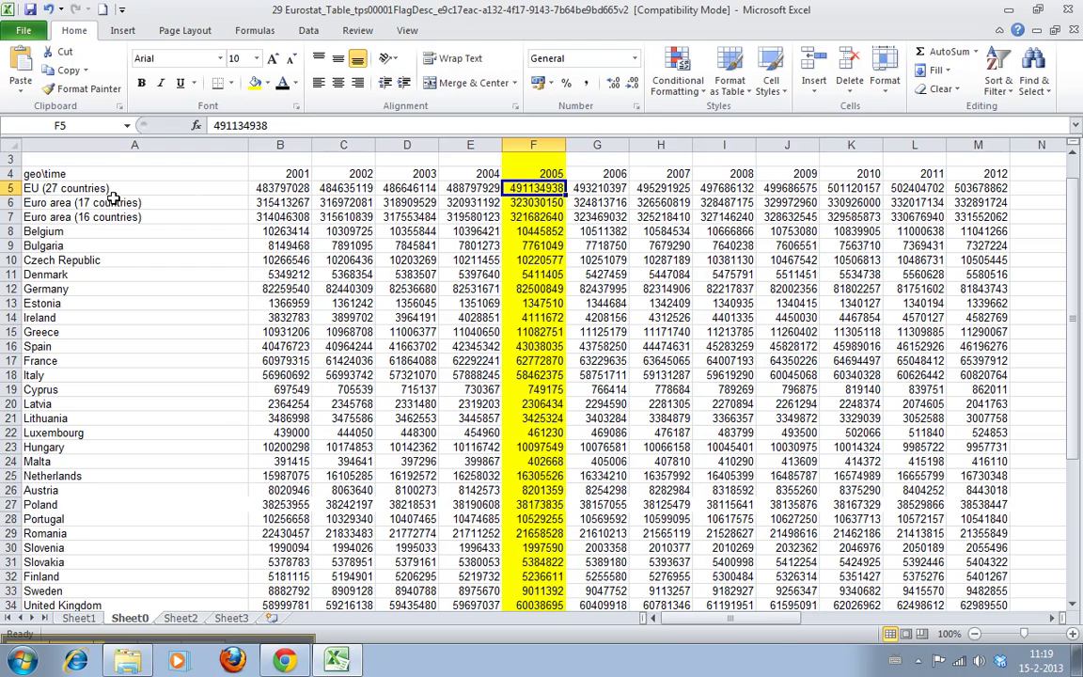
left_click(13, 188)
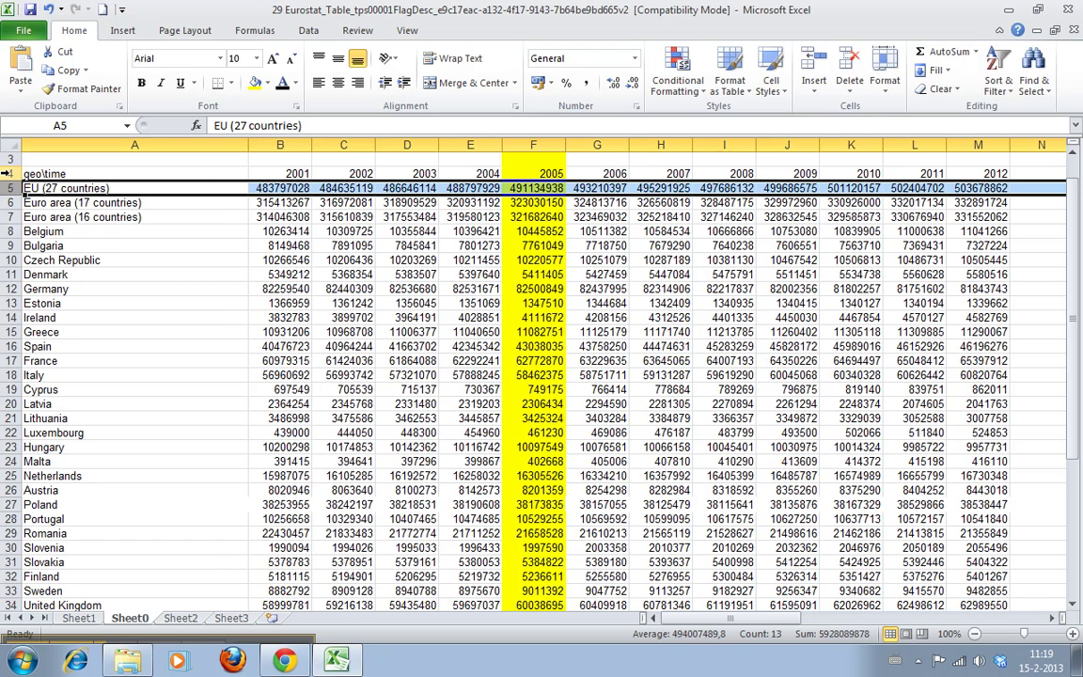
left_click(533, 189)
- Make the EU (27 countries) 2005 value in F5 red
left_click(294, 83)
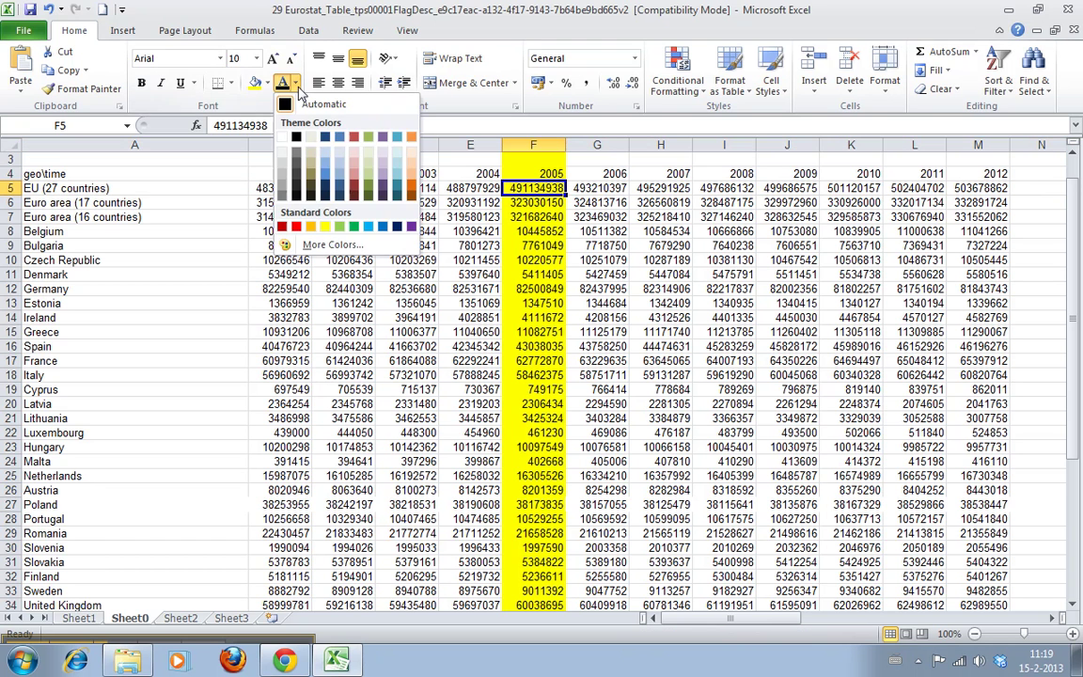
left_click(283, 228)
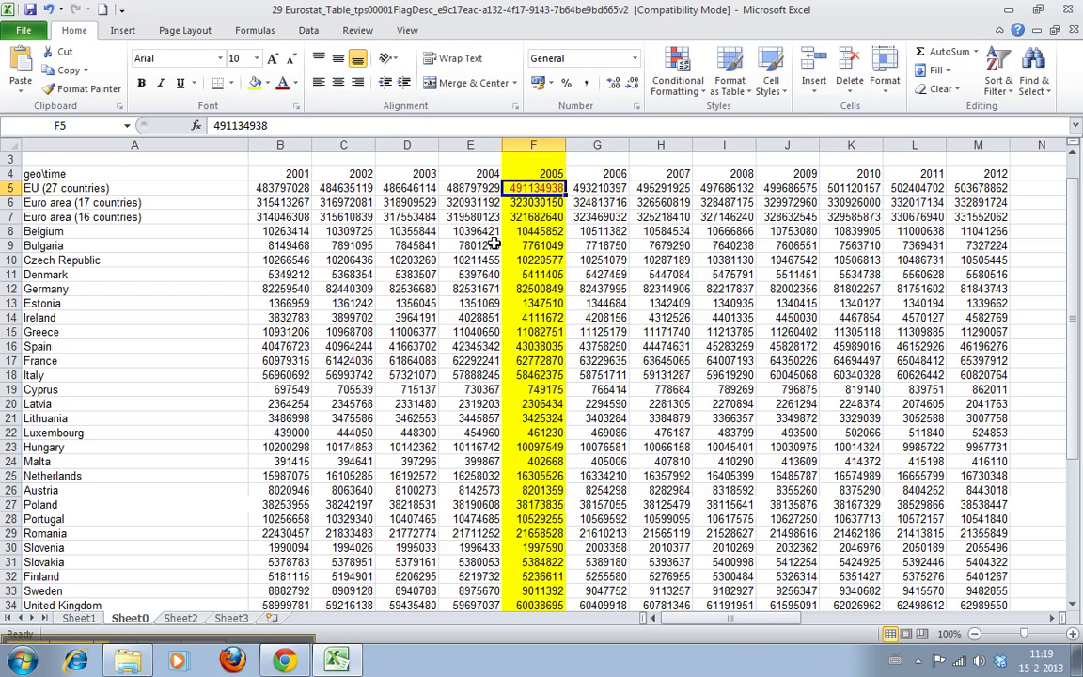
key("Down")
key("Down")
key("Down")
key("Down")
left_click(550, 189)
left_click_drag(1077, 237, 1077, 360)
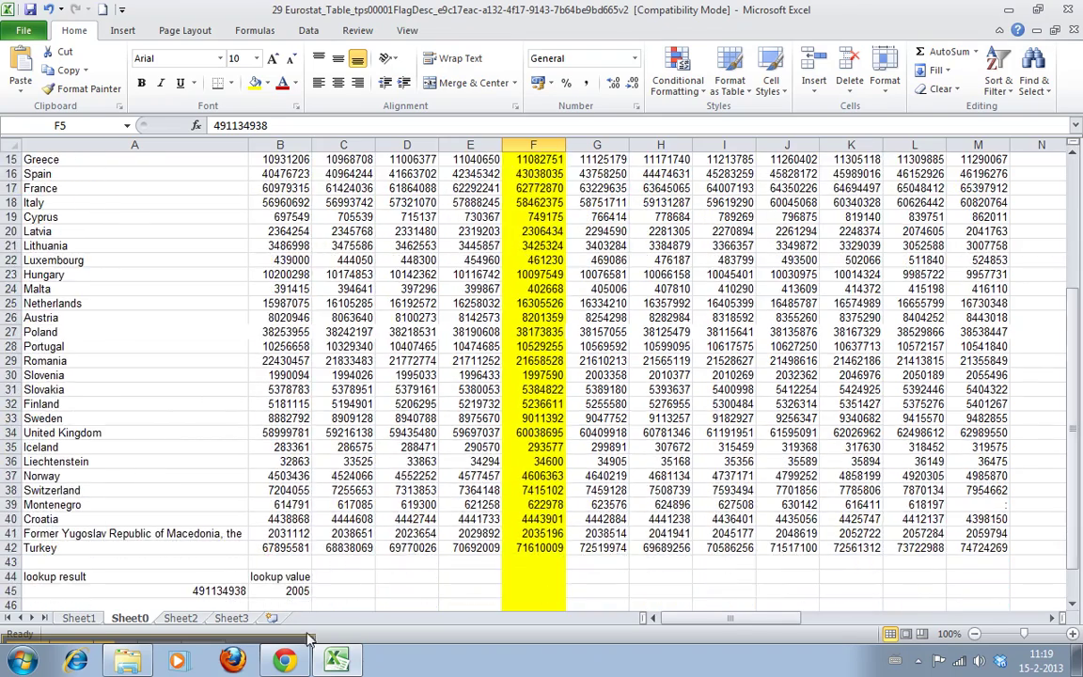
- Change the A45 formula to =HLOOKUP(B45;A4:M42;3)
left_click(199, 603)
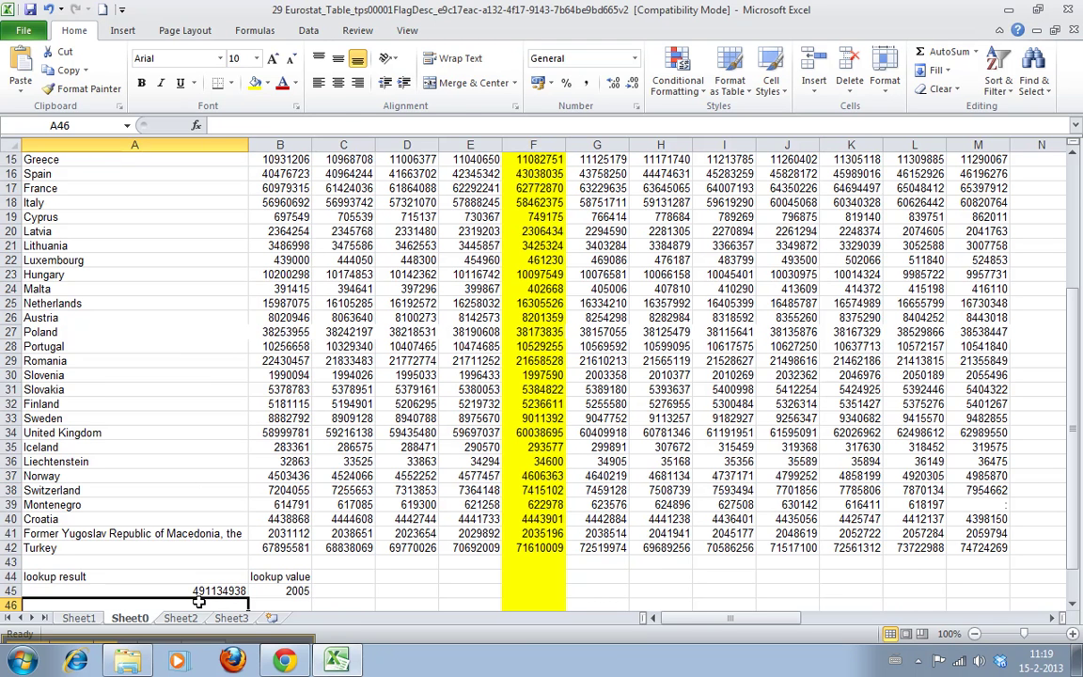
left_click(198, 591)
left_click(344, 125)
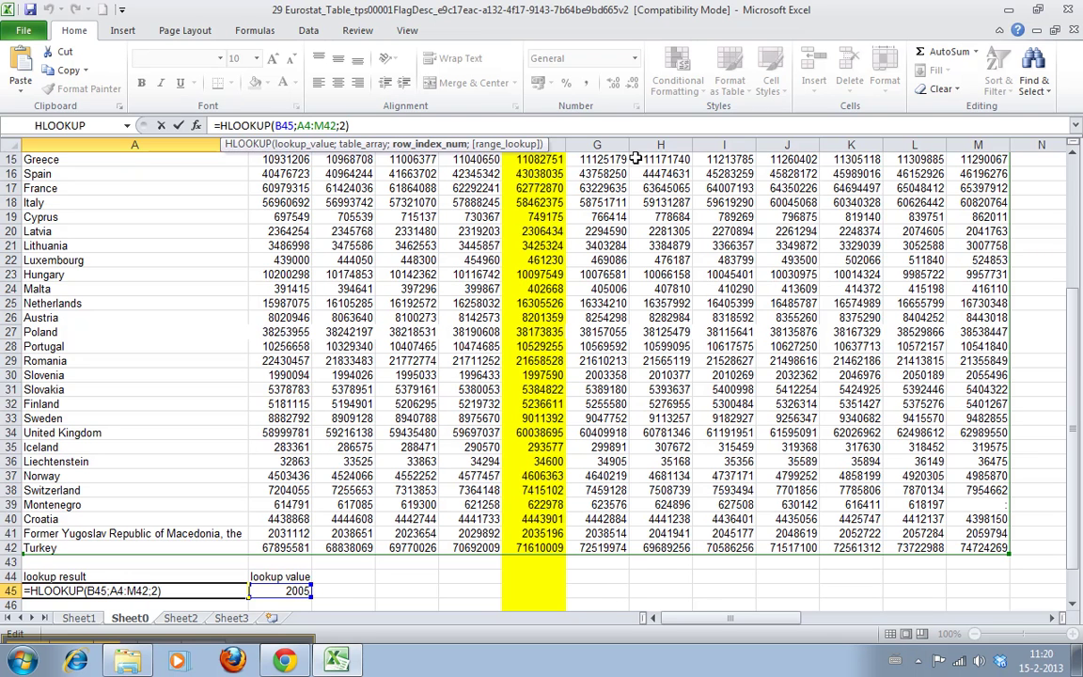
key("Return")
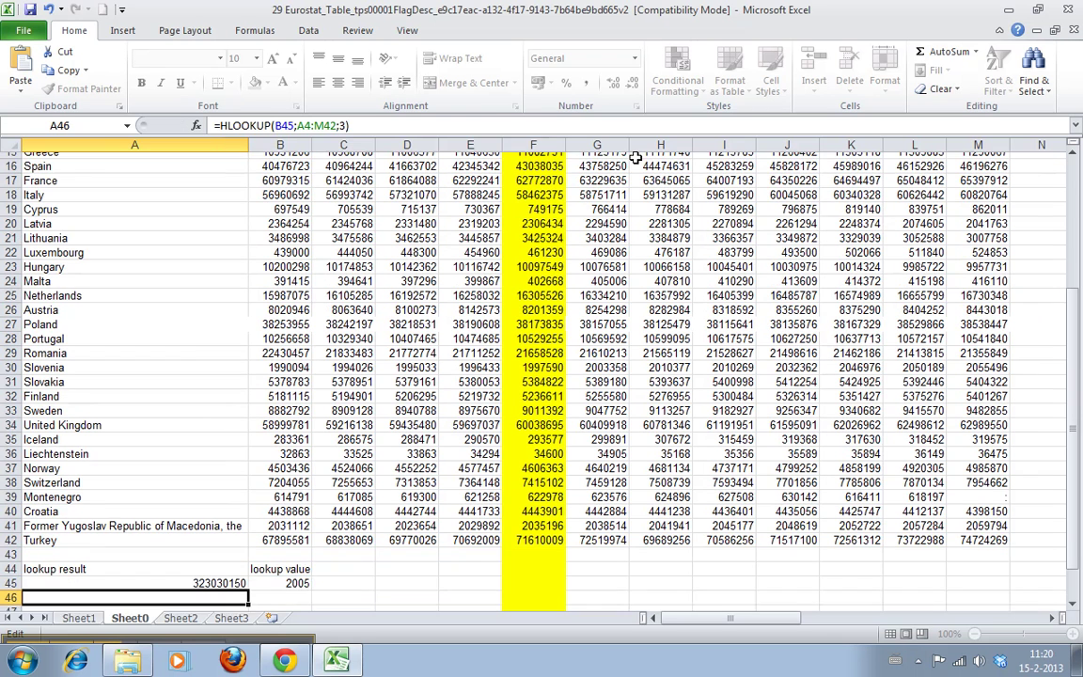
- Check the result against the Euro area (17 countries) 2005 value, 323030150
left_click(1040, 289)
scroll(310, 237, "up", 5)
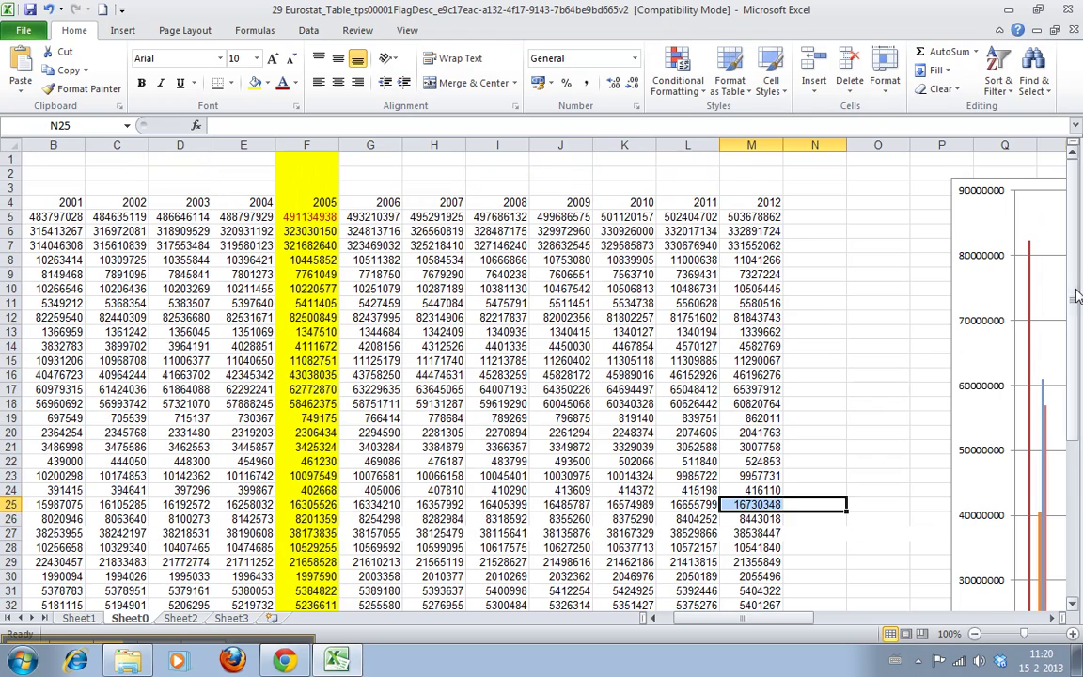
left_click(309, 232)
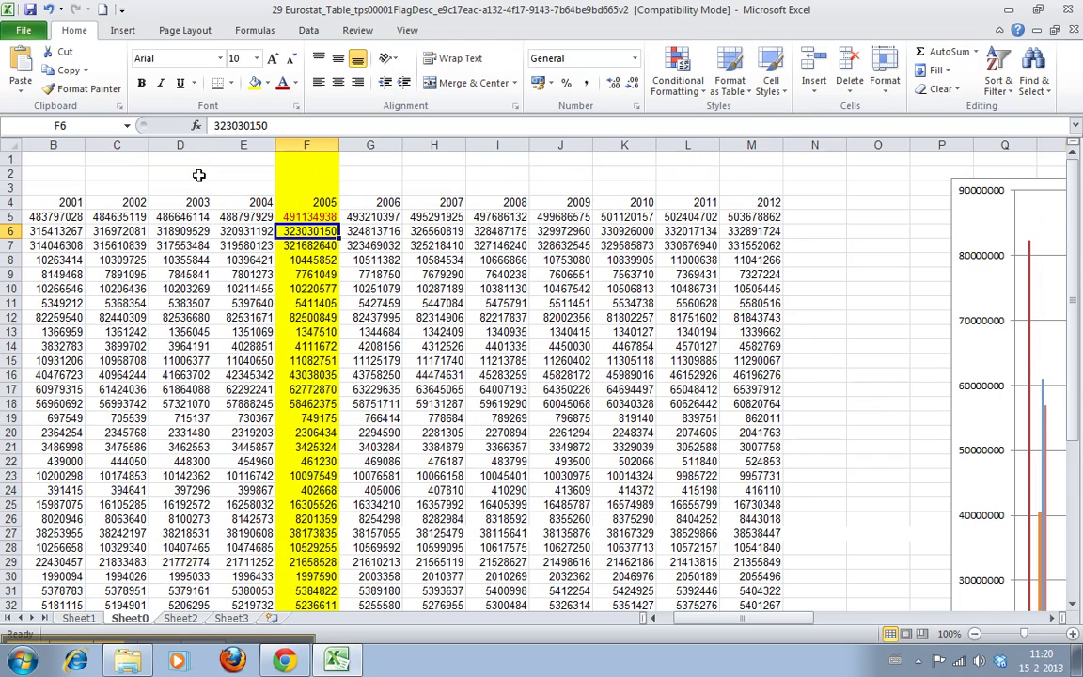
left_click_drag(738, 620, 719, 621)
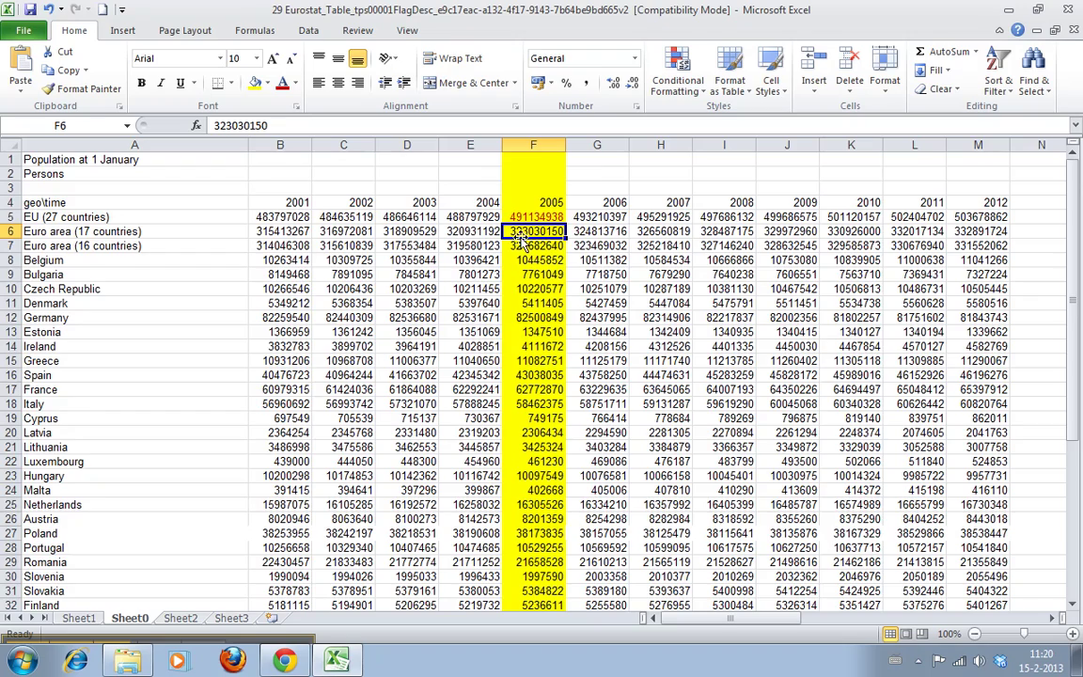
left_click_drag(1076, 306, 1075, 448)
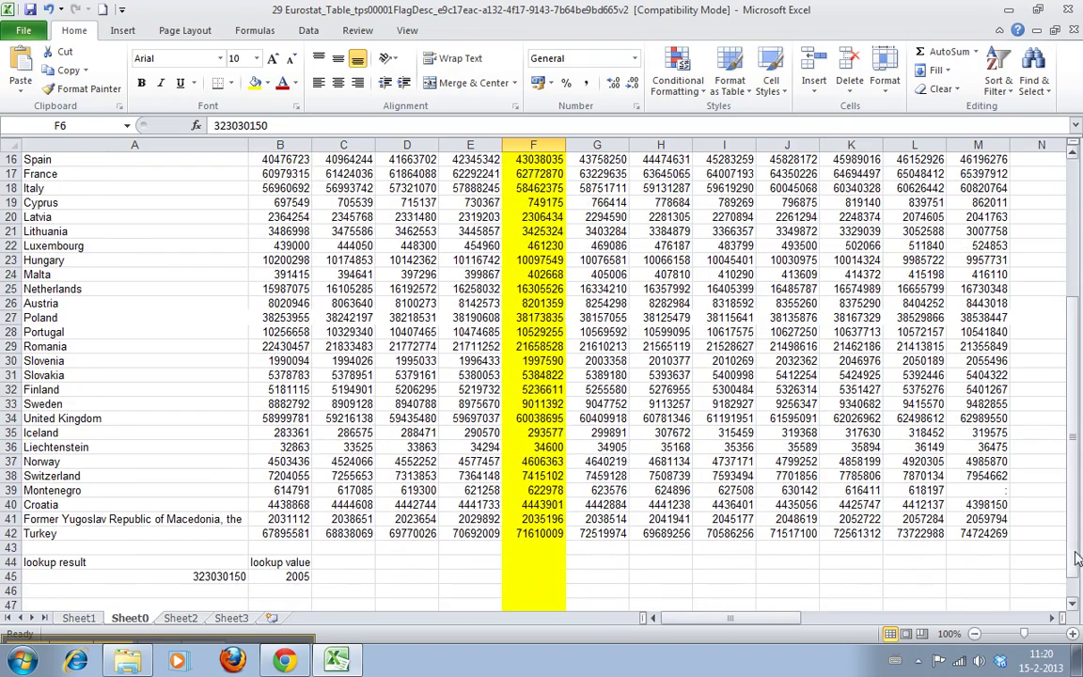
mouse_move(1069, 558)
left_mouse_down()
mouse_move(1064, 418)
mouse_move(1060, 579)
left_mouse_up()
- Set the lookup year in B45 to 2006
left_click(221, 547)
left_click(293, 548)
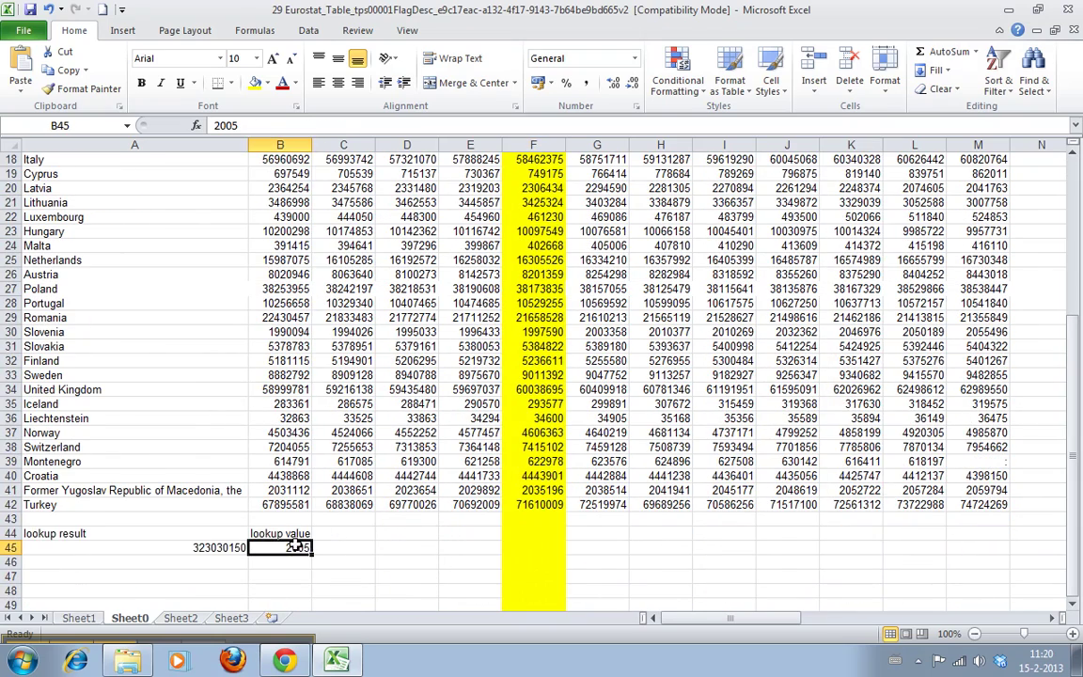
type("2006")
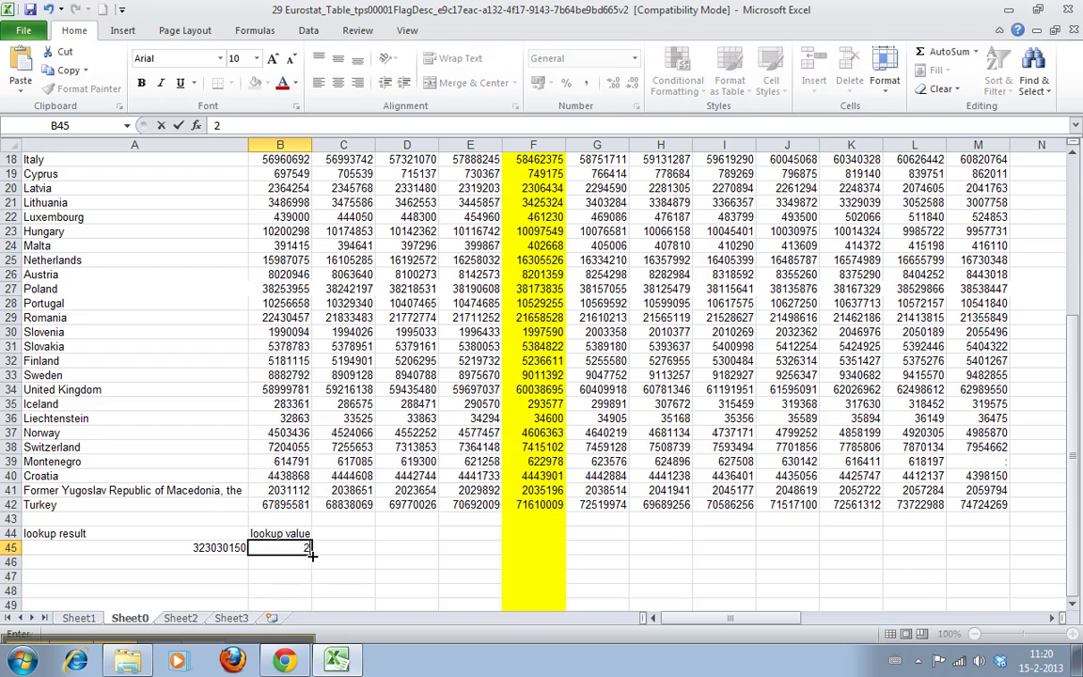
key("Return")
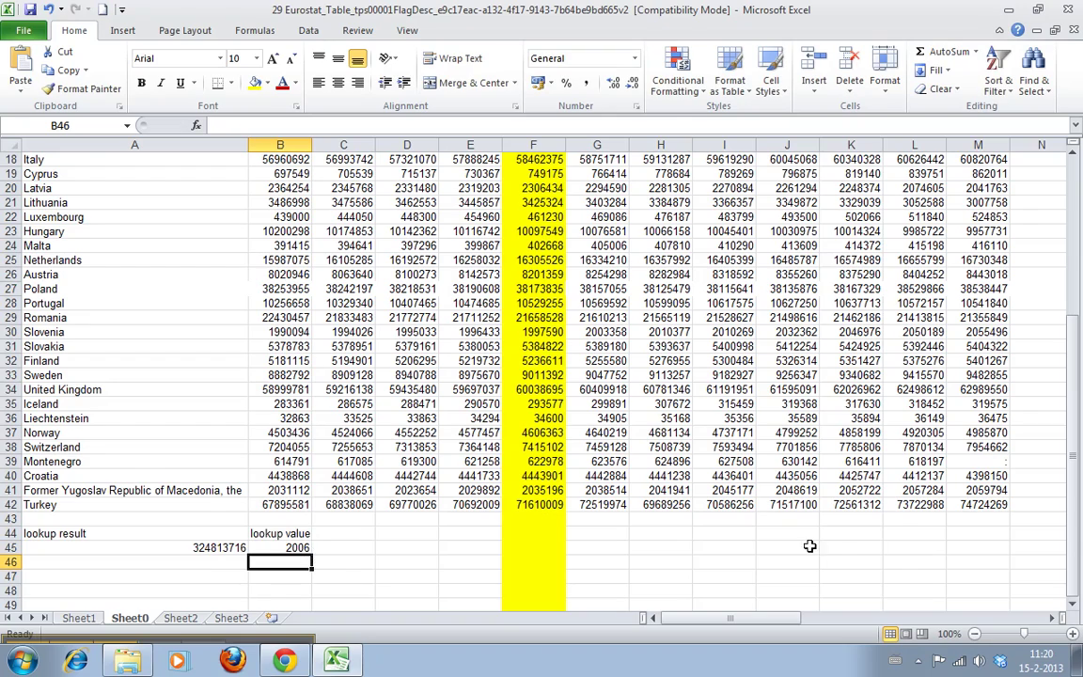
left_click_drag(1072, 522, 977, 428)
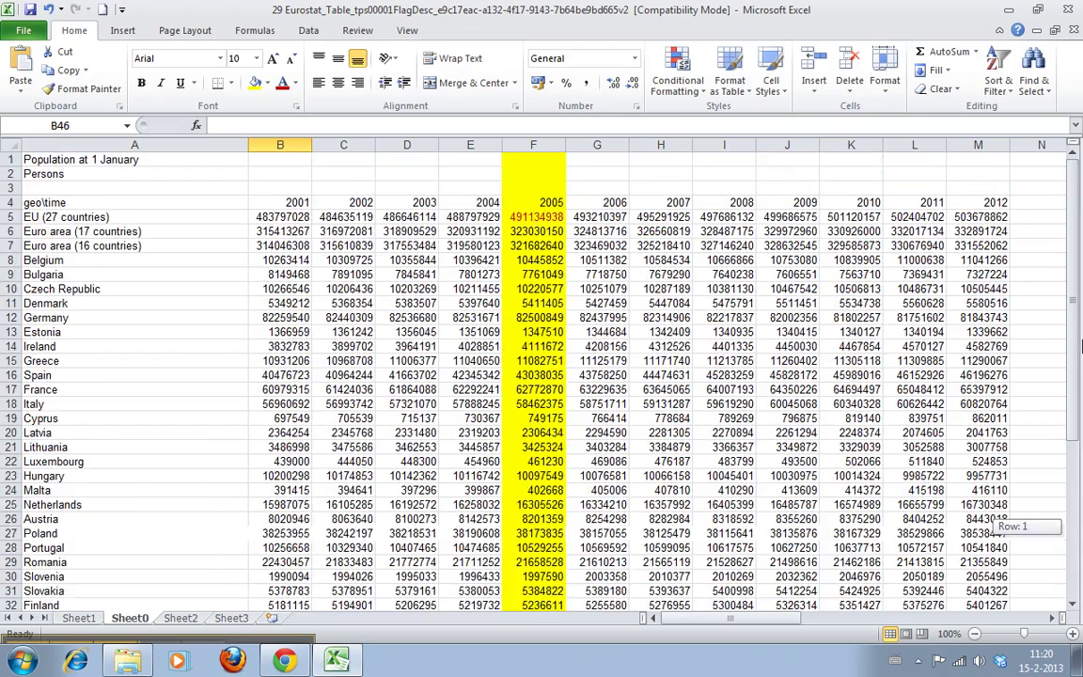
- Verify A45's 324813716 matches the Euro area 2006 value in G6
left_click(578, 197)
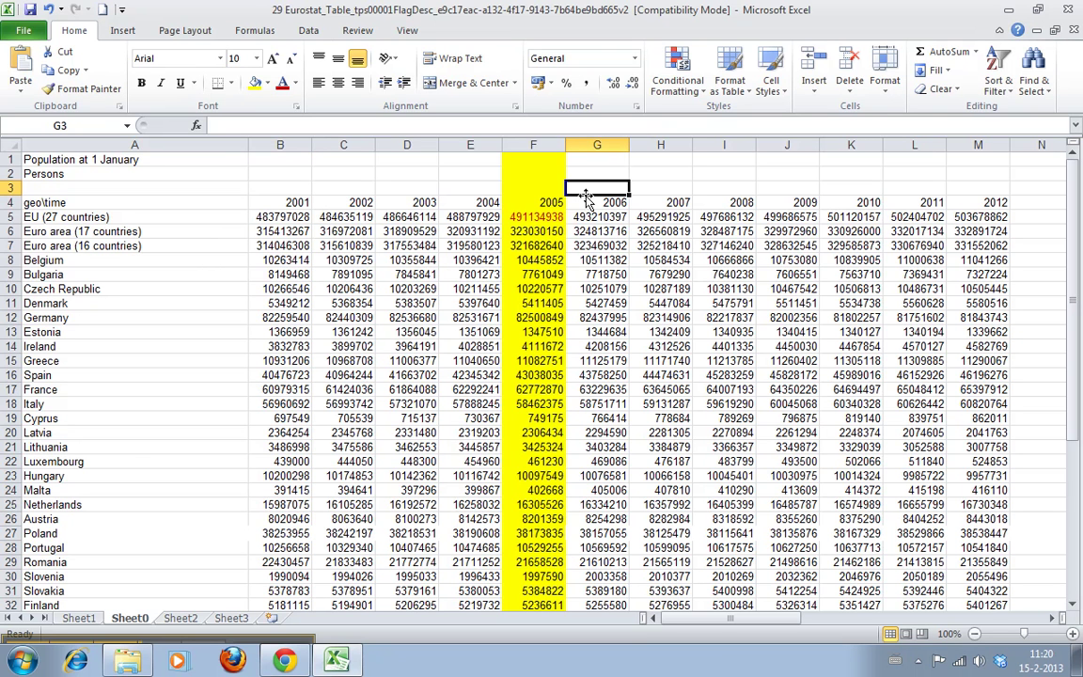
left_click(597, 232)
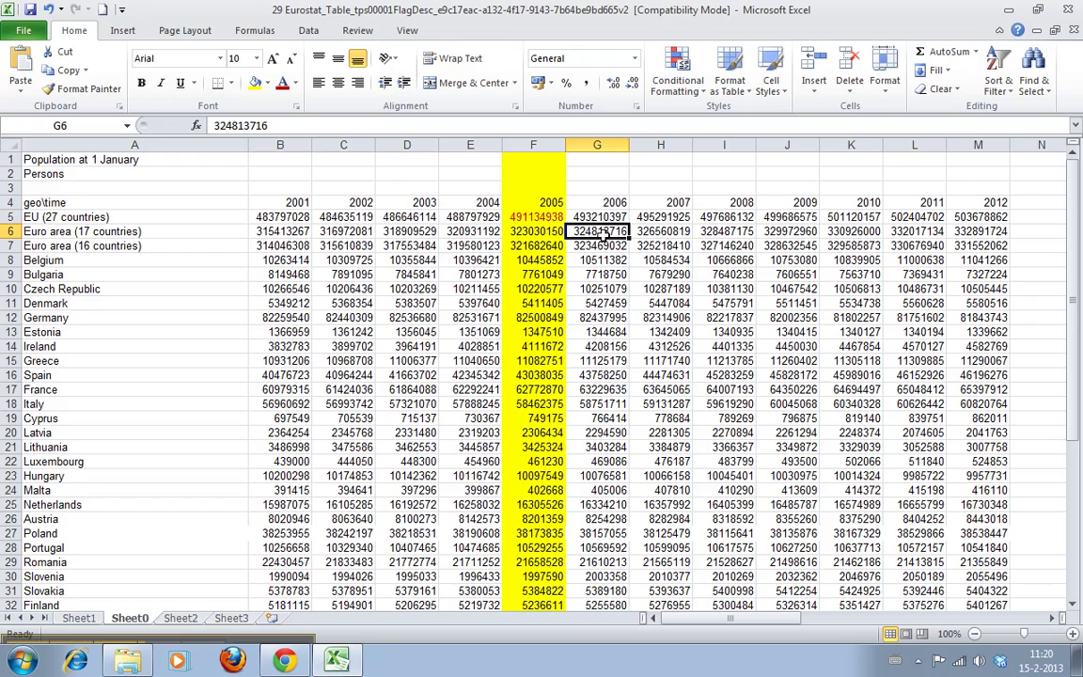
left_click_drag(1074, 347, 1074, 456)
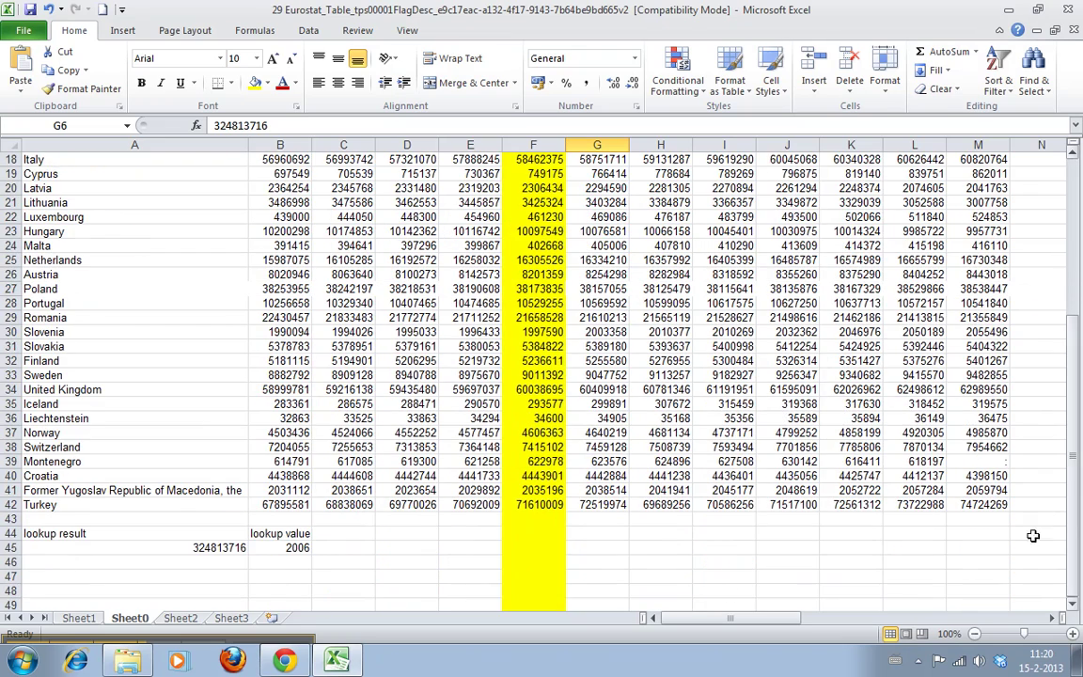